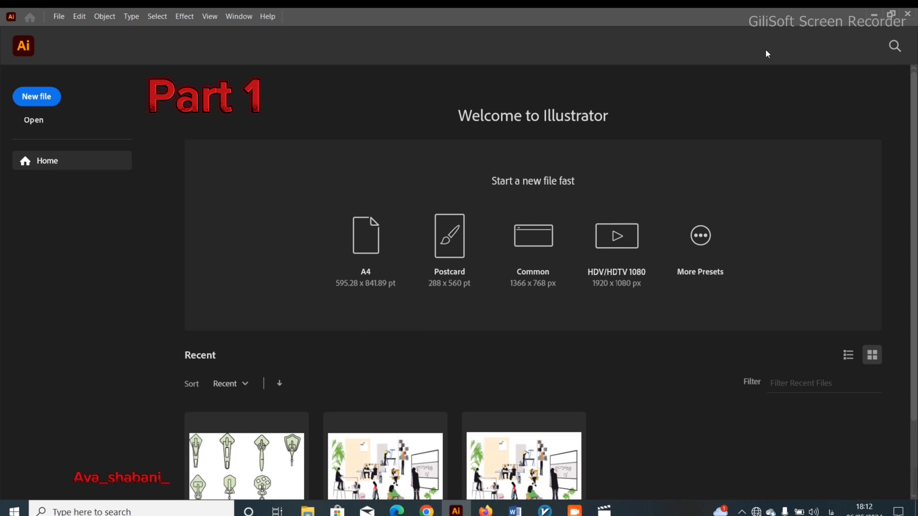
Start a new document, look through the preset categories and choose the A4 print preset
{"action": "key", "text": "ctrl+n"}
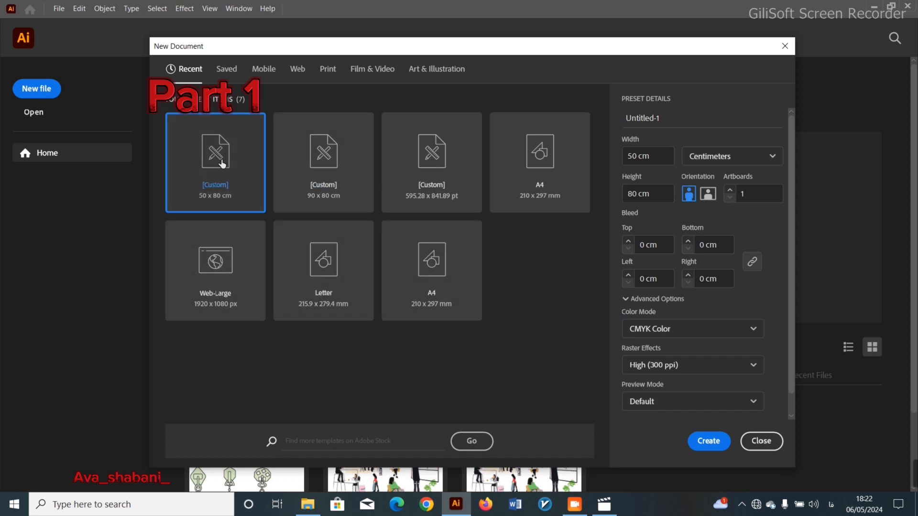
{"action": "left_click", "coordinate": [227, 76]}
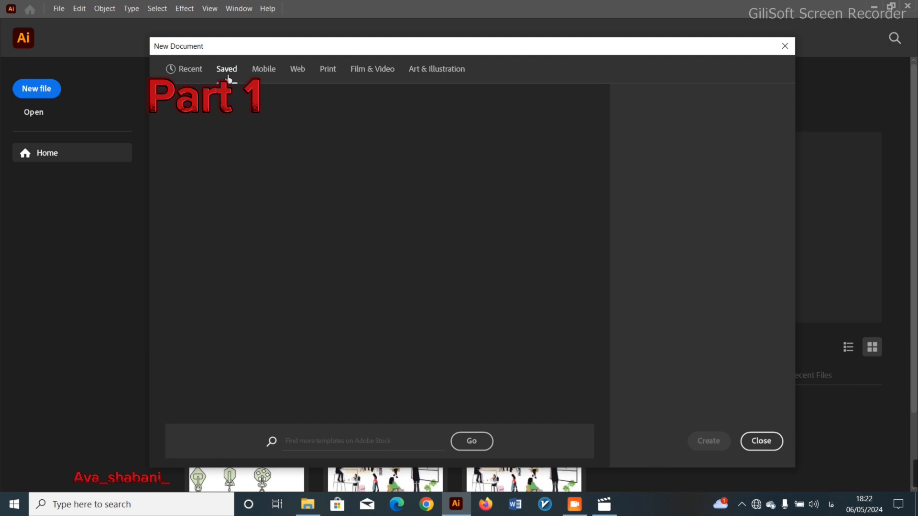
{"action": "left_click", "coordinate": [258, 76]}
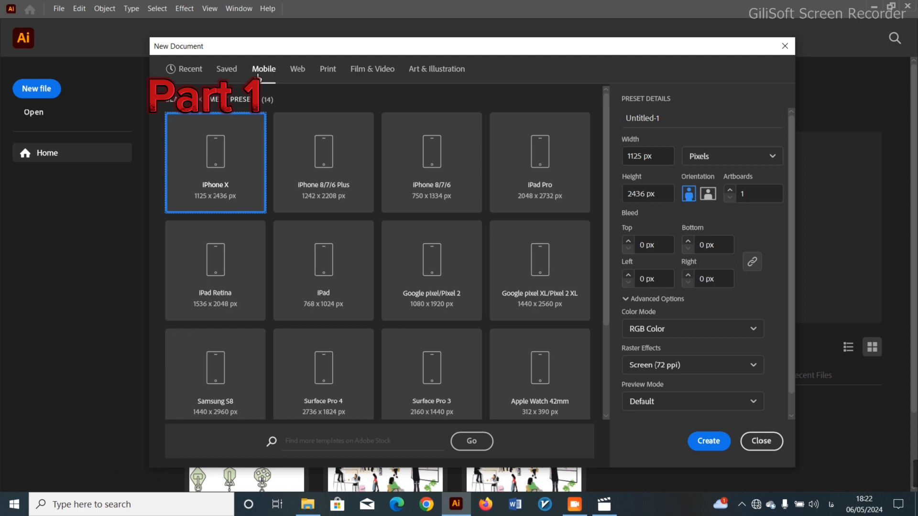
{"action": "scroll", "coordinate": [329, 267], "scroll_direction": "down", "scroll_amount": 3}
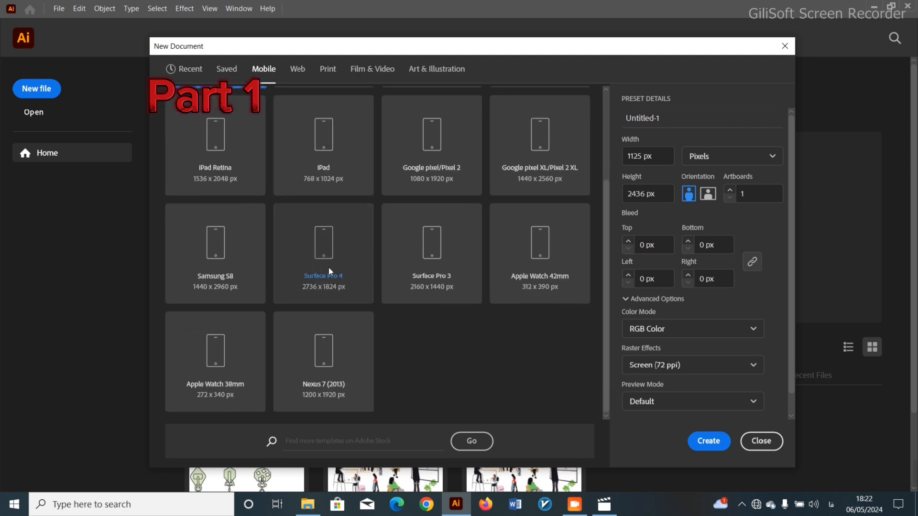
{"action": "left_click", "coordinate": [298, 70]}
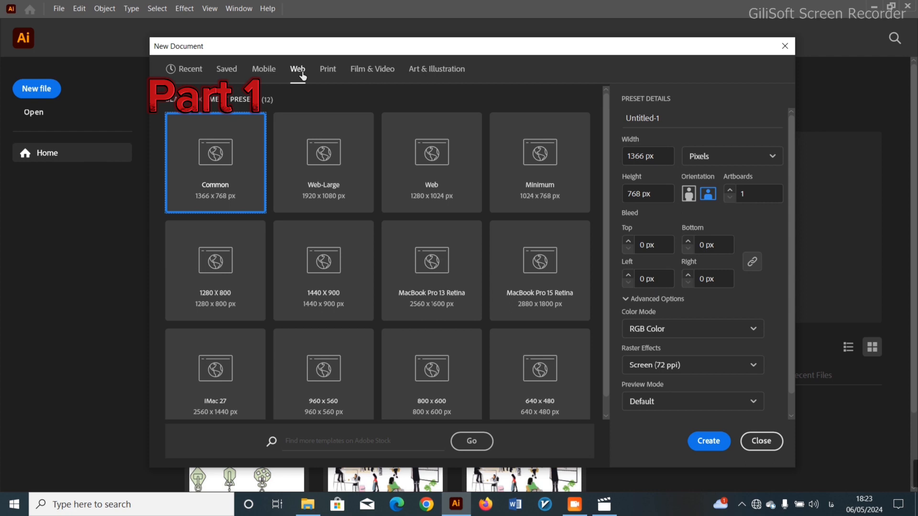
{"action": "left_click", "coordinate": [372, 70]}
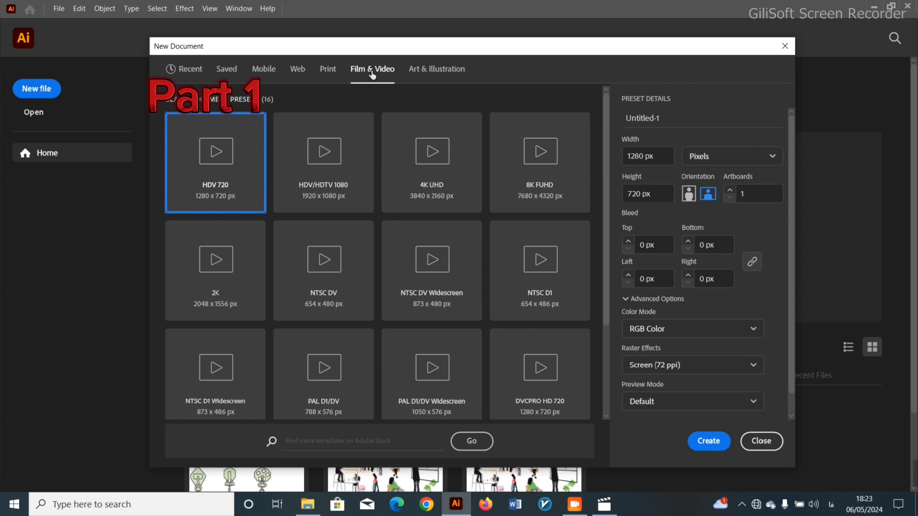
{"action": "left_click", "coordinate": [328, 69]}
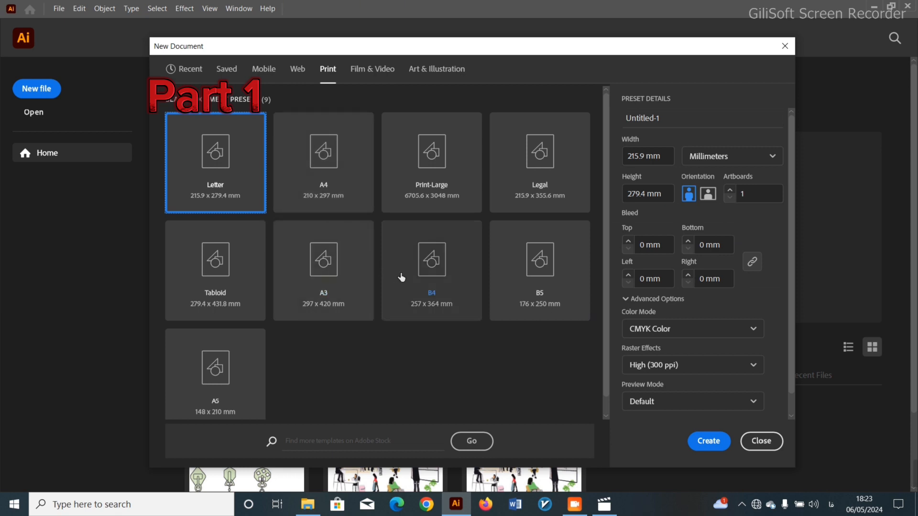
{"action": "left_click", "coordinate": [309, 206]}
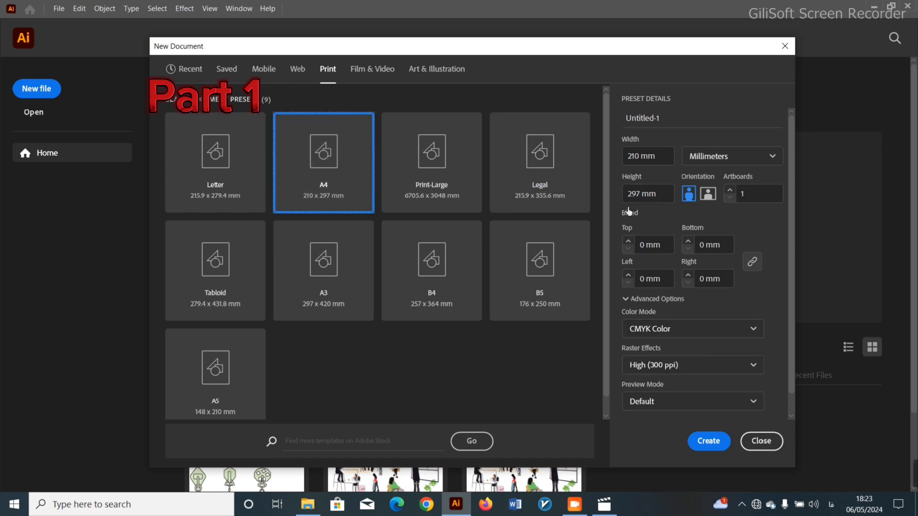
Replace the new document's default name with the author's full name
{"action": "left_click_drag", "start_coordinate": [671, 121], "coordinate": [623, 126]}
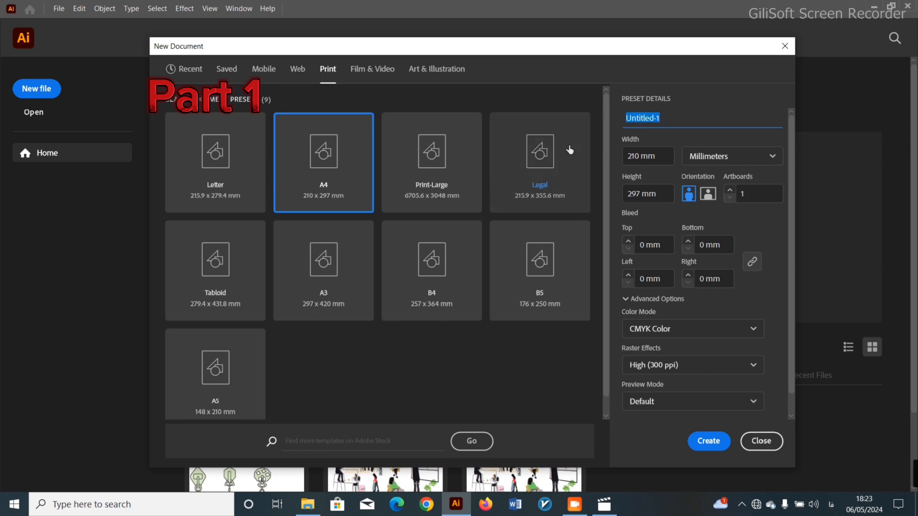
{"action": "type", "text": "شر"}
{"action": "key", "text": "BackSpace"}
{"action": "key", "text": "BackSpace"}
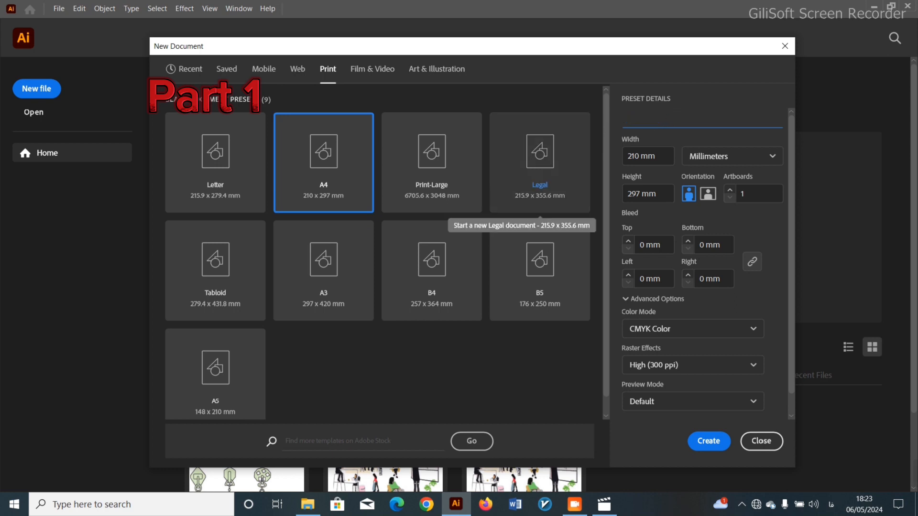
{"action": "key", "text": "alt+shift"}
{"action": "left_click", "coordinate": [633, 123]}
{"action": "type", "text": "av"}
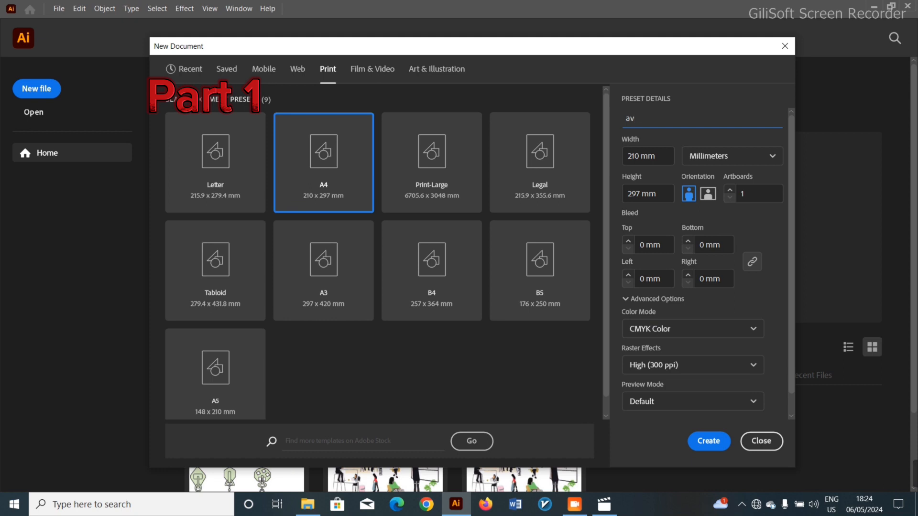
{"action": "type", "text": "aaaa shabani"}
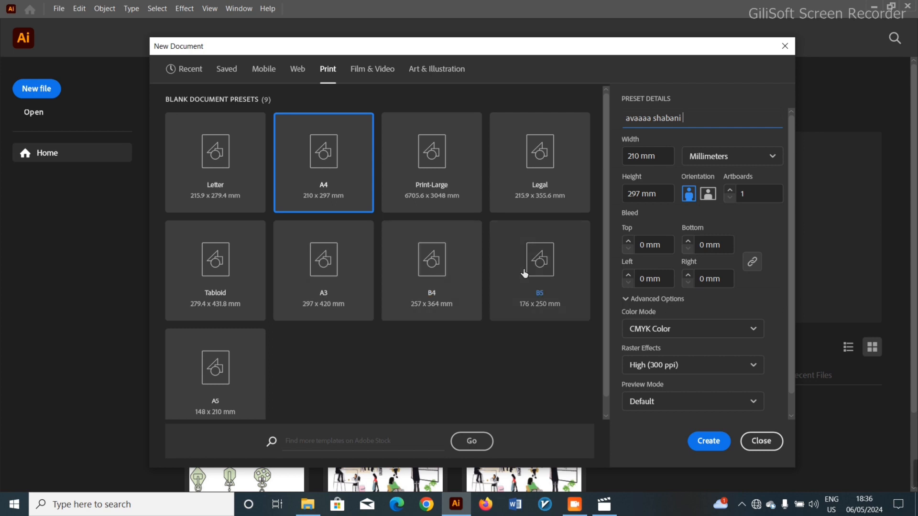
Set the document's width and height to 250 mm each and switch the units to centimeters
{"action": "key", "text": "Tab"}
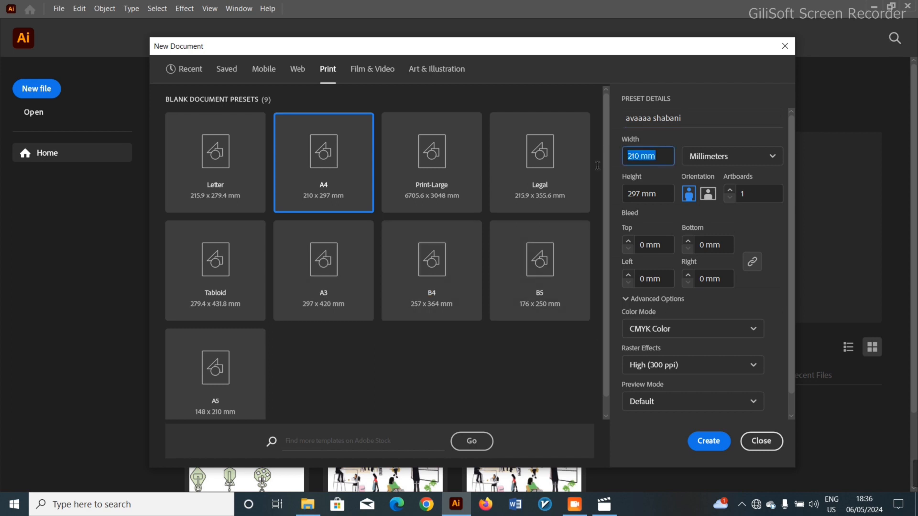
{"action": "type", "text": "250"}
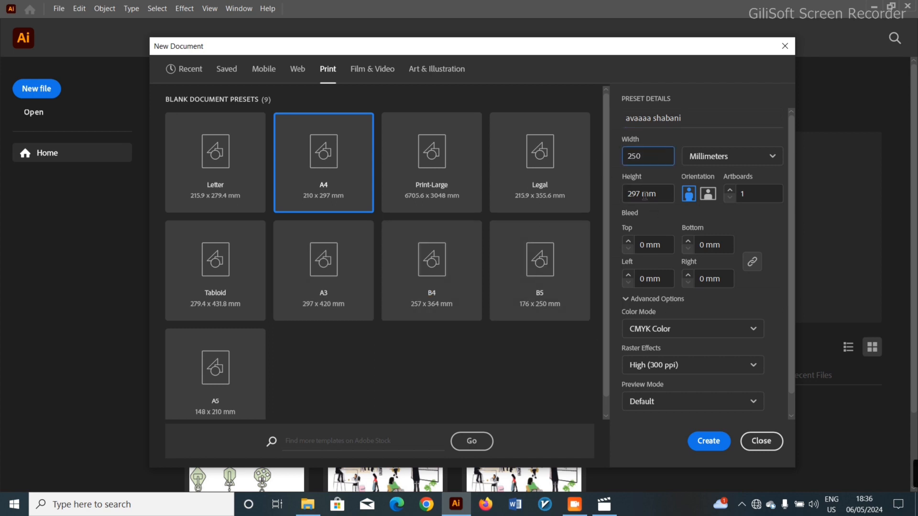
{"action": "left_click_drag", "start_coordinate": [641, 195], "coordinate": [624, 194]}
{"action": "type", "text": "250"}
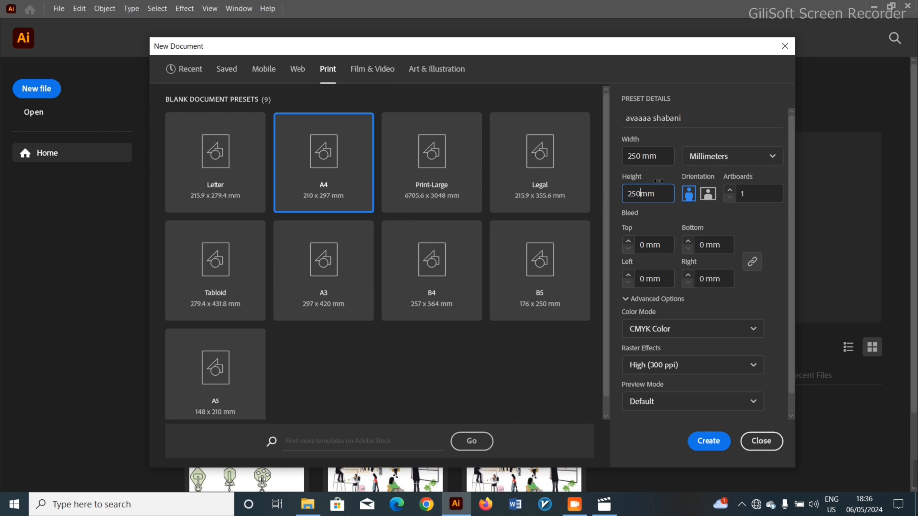
{"action": "left_click", "coordinate": [688, 164]}
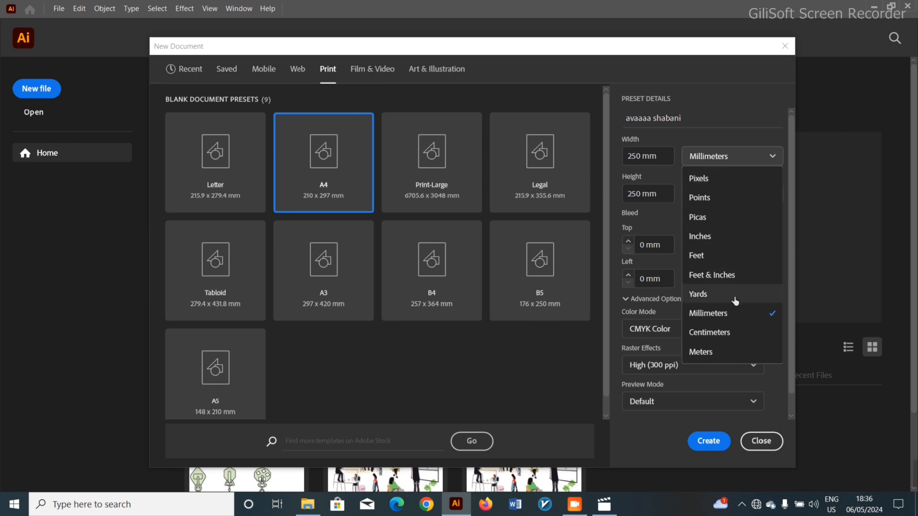
{"action": "left_click", "coordinate": [734, 332]}
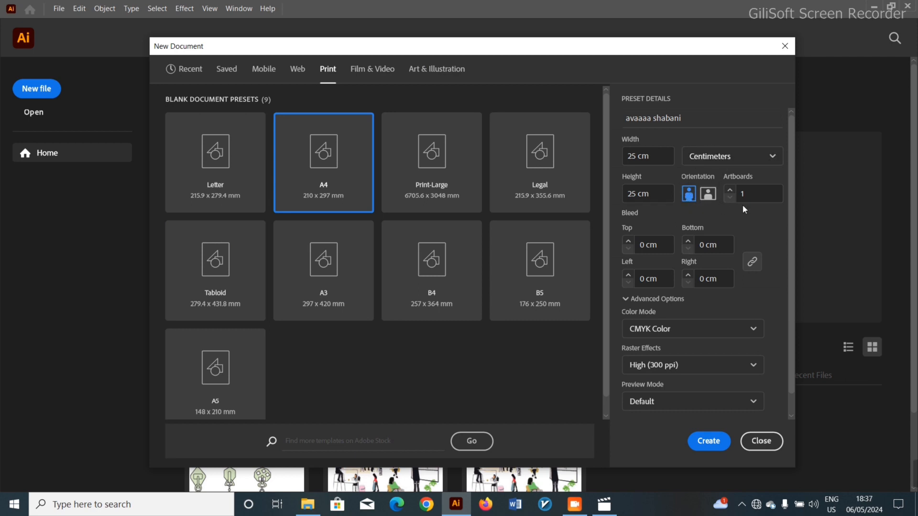
Adjust the new document's number of artboards to 2
{"action": "left_click", "coordinate": [730, 190]}
{"action": "left_click", "coordinate": [732, 192]}
{"action": "left_click", "coordinate": [732, 192]}
{"action": "left_click", "coordinate": [731, 191]}
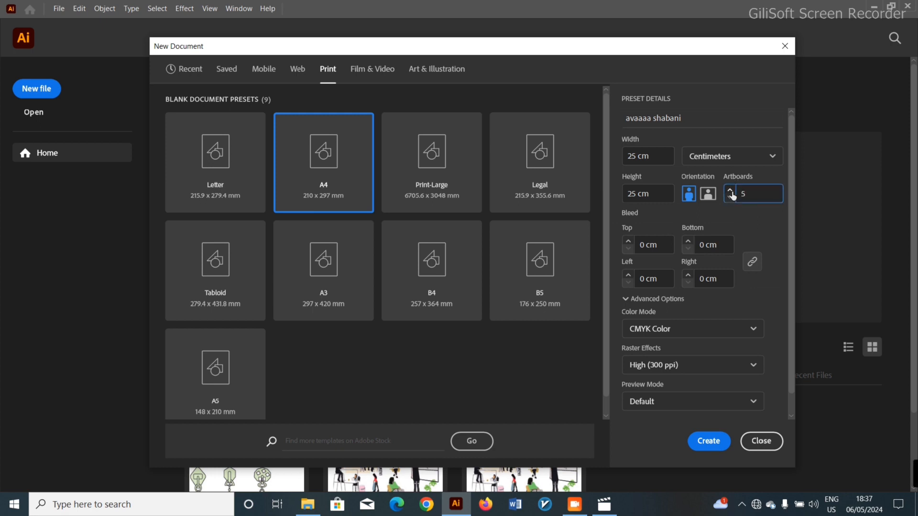
{"action": "left_click", "coordinate": [731, 191]}
{"action": "left_click", "coordinate": [731, 192]}
{"action": "left_click", "coordinate": [731, 192]}
{"action": "left_click", "coordinate": [729, 198]}
{"action": "left_click", "coordinate": [729, 197]}
{"action": "left_click", "coordinate": [729, 197]}
{"action": "left_click", "coordinate": [730, 197]}
{"action": "left_click", "coordinate": [729, 198]}
{"action": "left_click", "coordinate": [730, 198]}
Keep CMYK Color as the color mode in the advanced options and create the document
{"action": "left_click", "coordinate": [634, 299]}
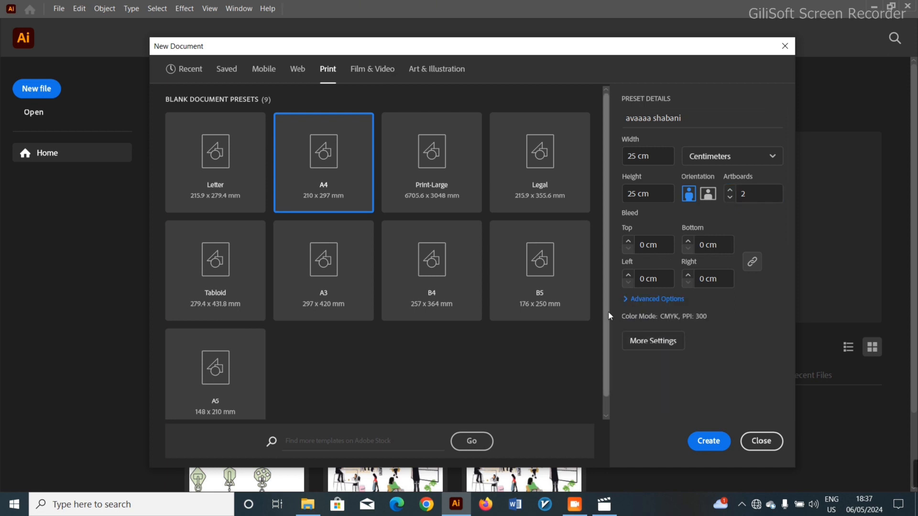
{"action": "left_click", "coordinate": [633, 301]}
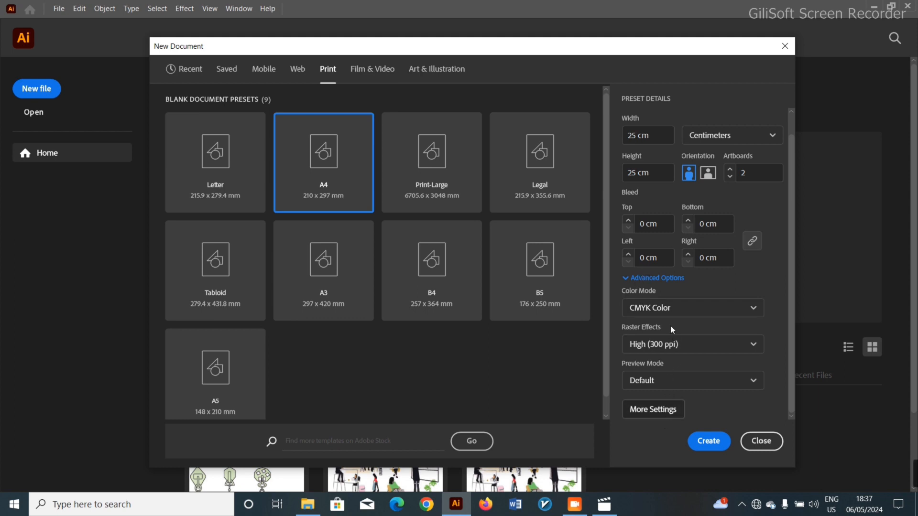
{"action": "left_click", "coordinate": [660, 314]}
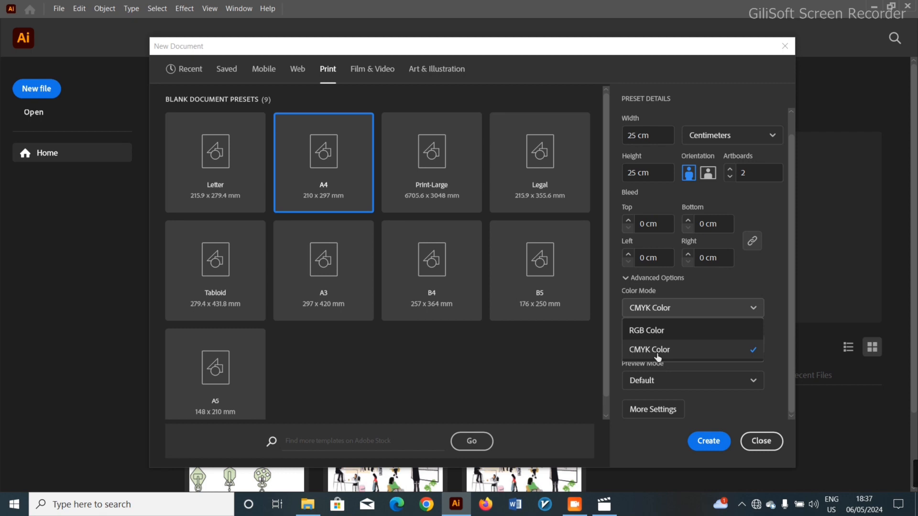
{"action": "left_click", "coordinate": [655, 353]}
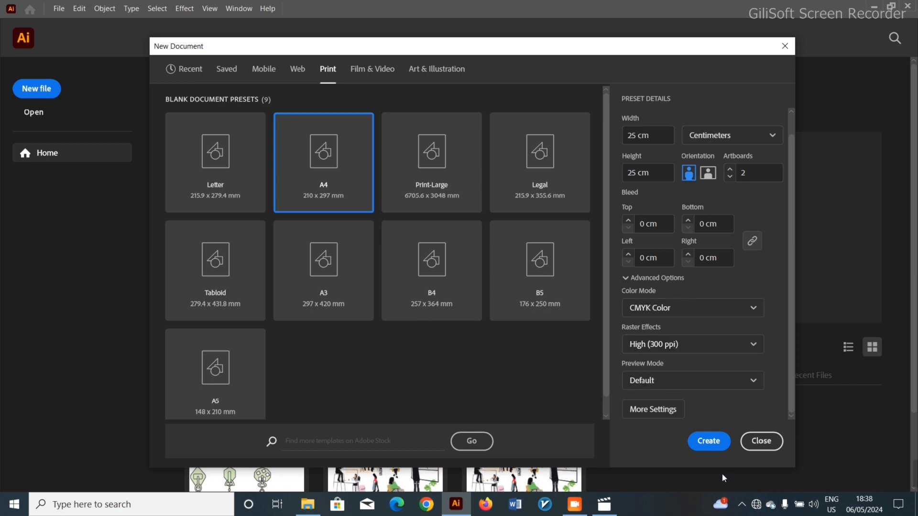
{"action": "left_click", "coordinate": [710, 442]}
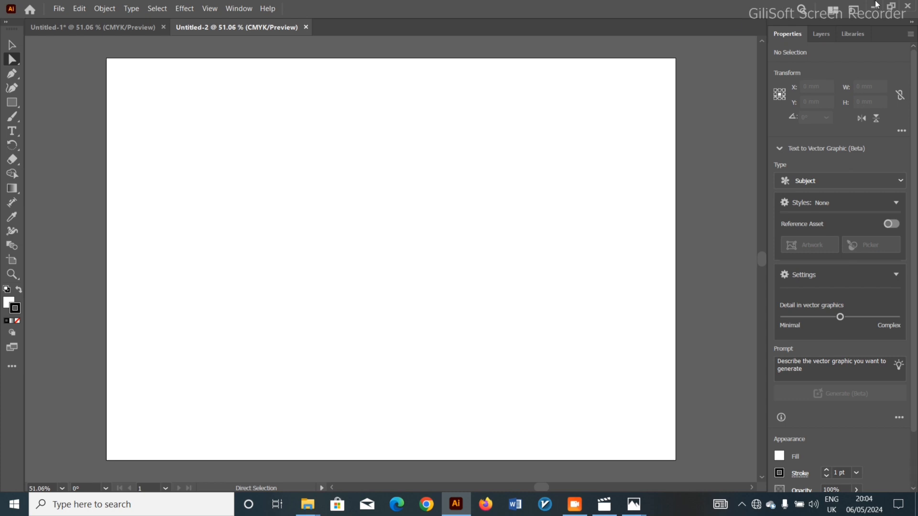
Compare the saved custom workspace with Essentials Classic and return to the custom workspace
{"action": "left_click", "coordinate": [855, 10]}
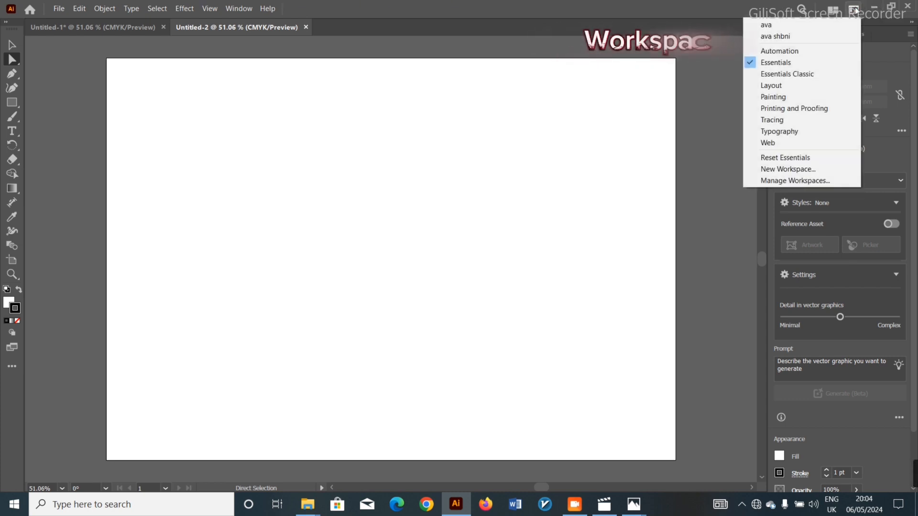
{"action": "left_click", "coordinate": [794, 40]}
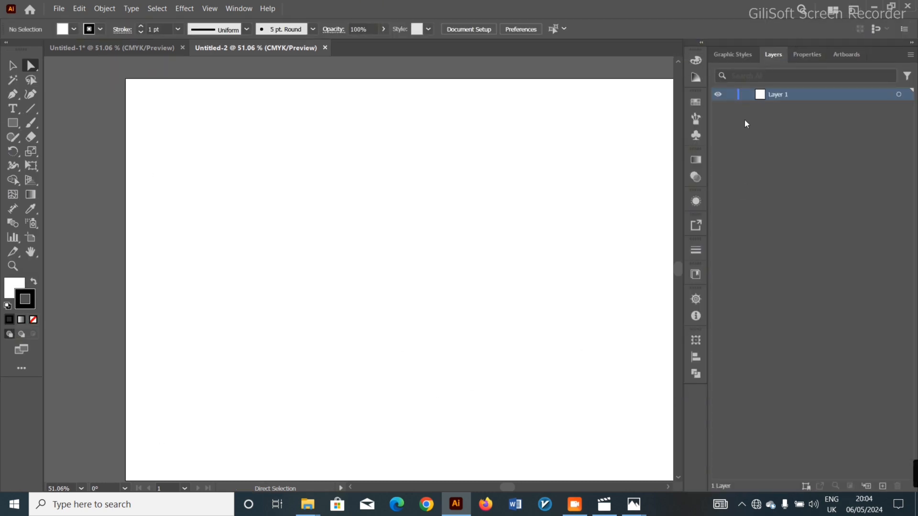
{"action": "left_click", "coordinate": [853, 11]}
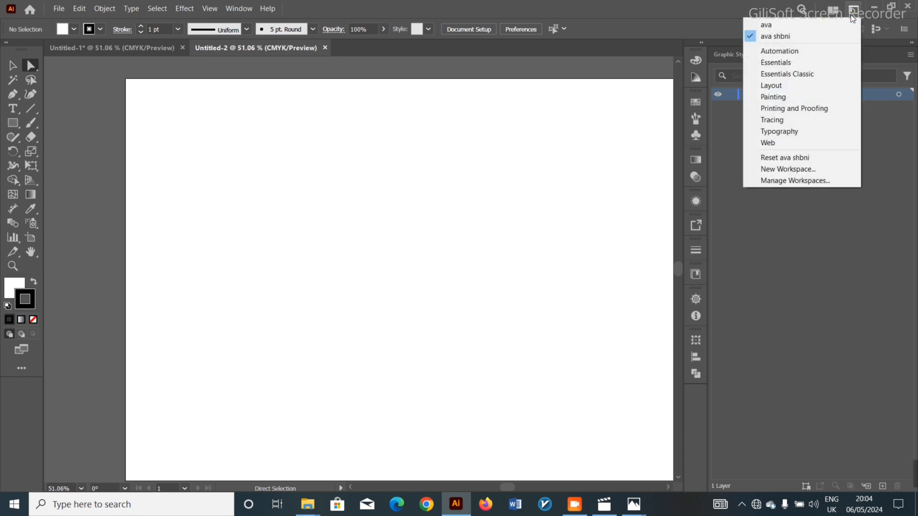
{"action": "left_click", "coordinate": [804, 75]}
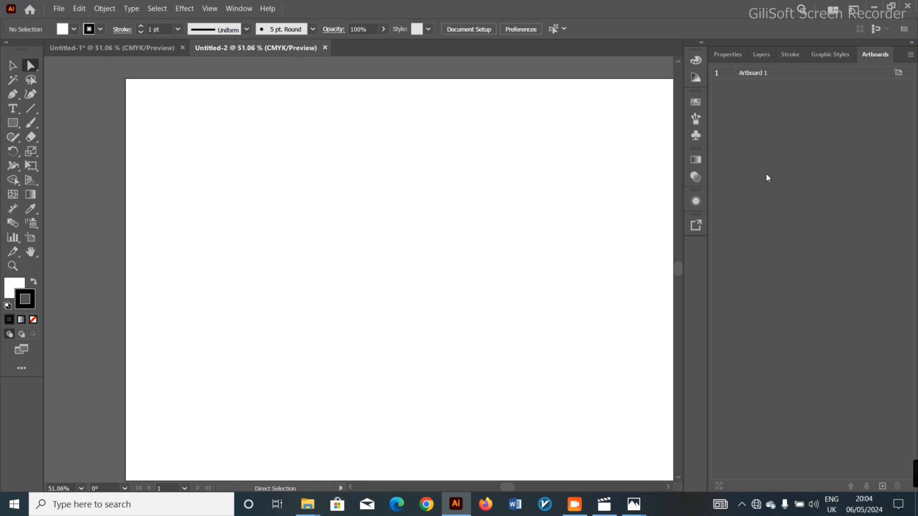
{"action": "left_click", "coordinate": [854, 10]}
{"action": "left_click", "coordinate": [784, 65]}
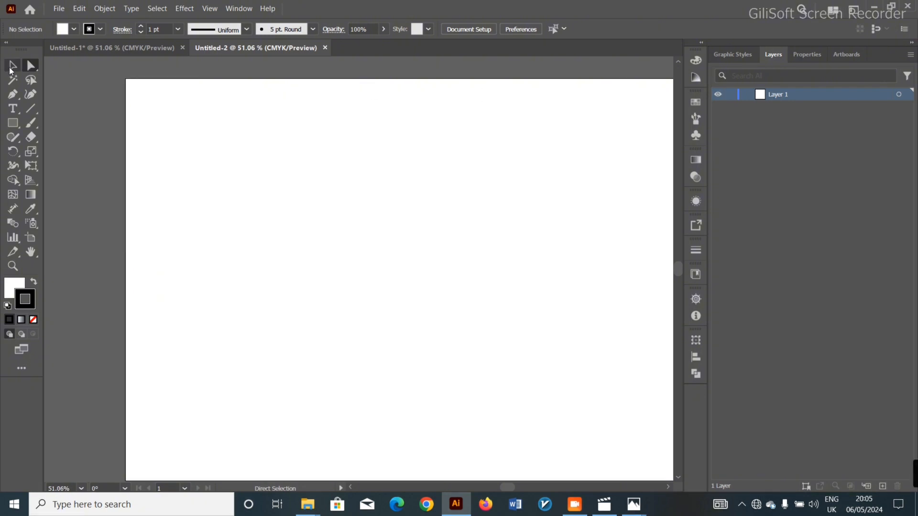
Examine the tool variants grouped with the Direct Selection, Pen and Type tools
{"action": "left_click", "coordinate": [30, 67]}
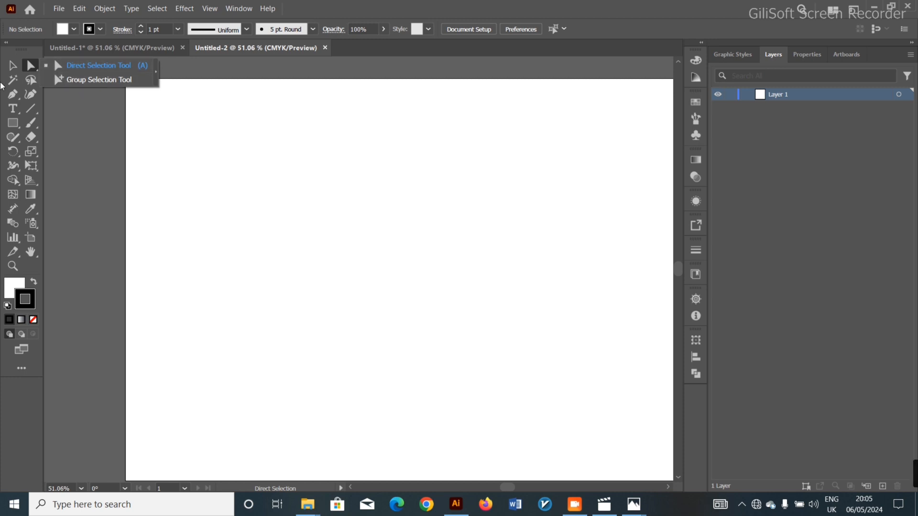
{"action": "left_click", "coordinate": [57, 109]}
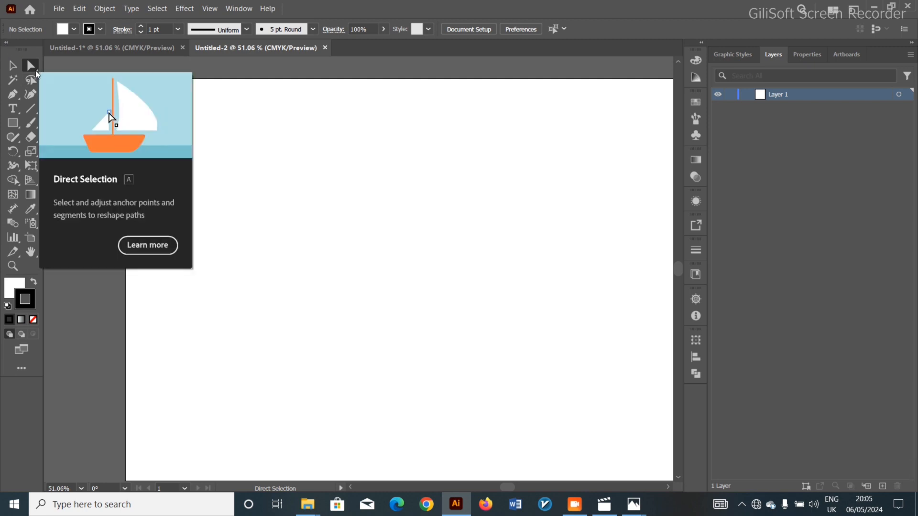
{"action": "left_click", "coordinate": [36, 70]}
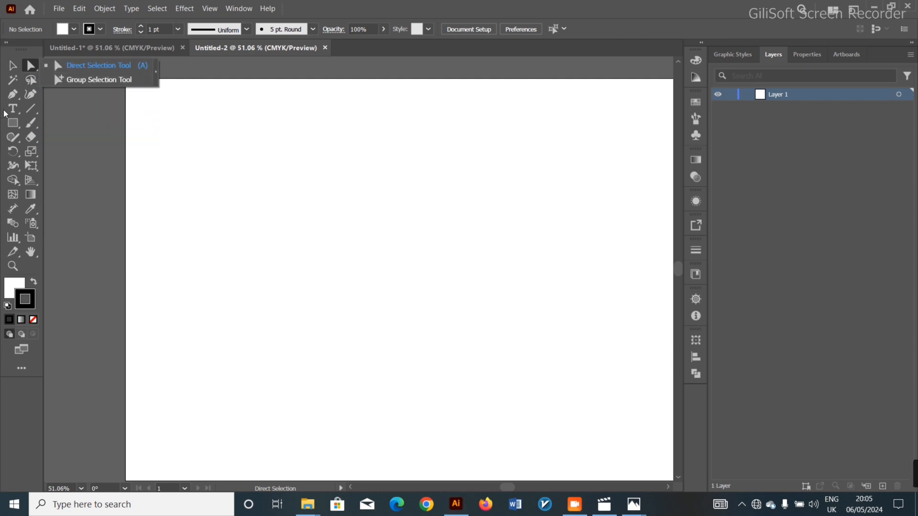
{"action": "left_click", "coordinate": [13, 94]}
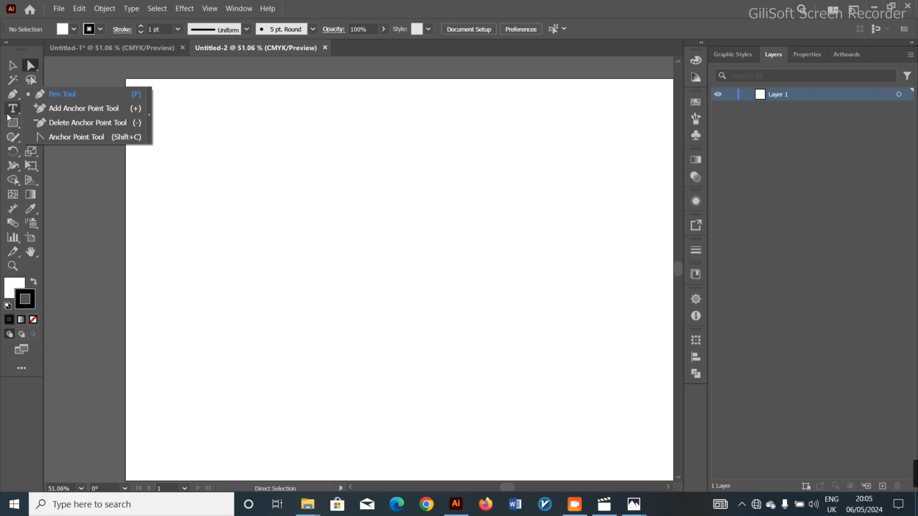
{"action": "left_click", "coordinate": [13, 108]}
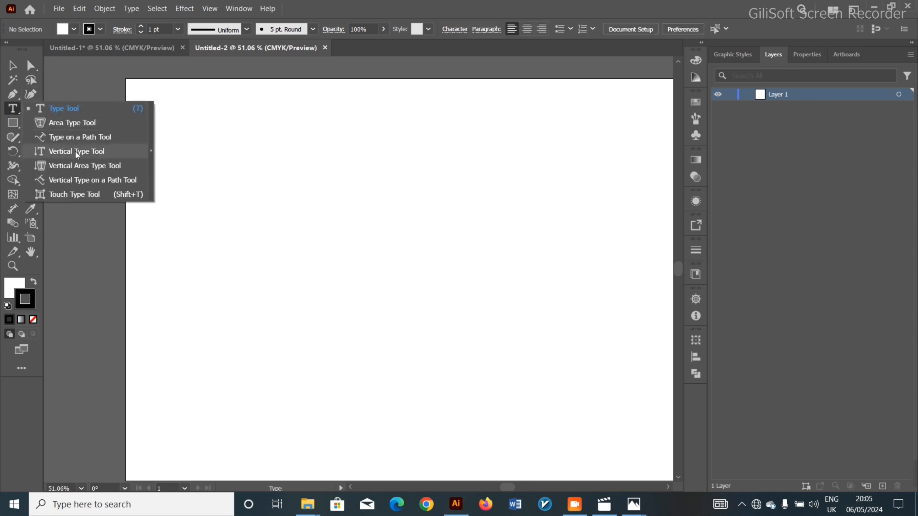
Draw a rectangle about 120 mm wide and 108 mm high in the artboard's upper-left area
{"action": "left_click", "coordinate": [13, 122]}
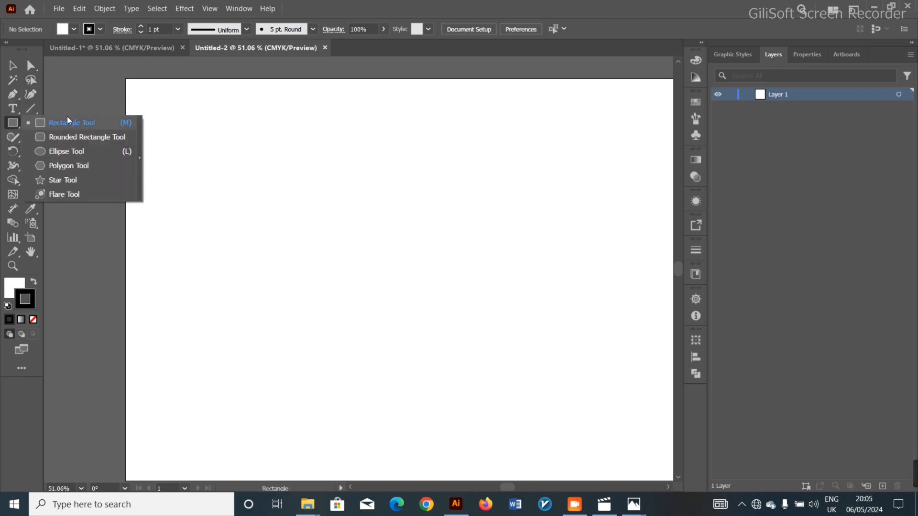
{"action": "left_click", "coordinate": [68, 120]}
{"action": "left_click_drag", "start_coordinate": [400, 129], "coordinate": [237, 275]}
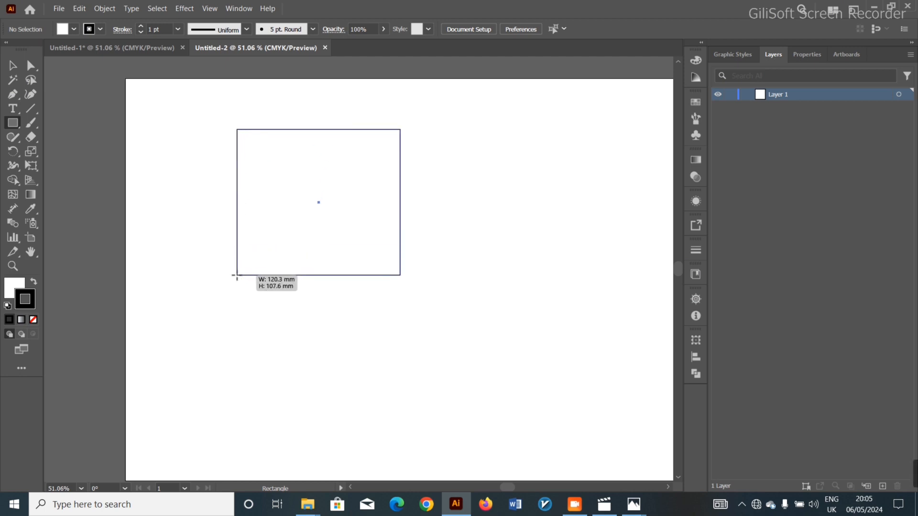
Draw a tall ellipse that overlaps the rectangle's lower-right corner
{"action": "left_click", "coordinate": [15, 123]}
{"action": "left_click", "coordinate": [59, 155]}
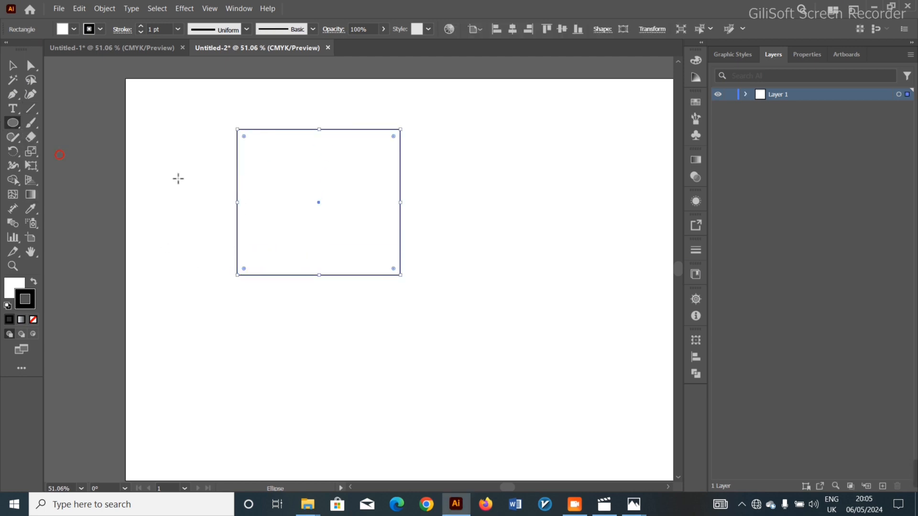
{"action": "mouse_move", "coordinate": [458, 170]}
{"action": "left_mouse_down"}
{"action": "mouse_move", "coordinate": [230, 389]}
{"action": "mouse_move", "coordinate": [337, 364]}
{"action": "left_mouse_up"}
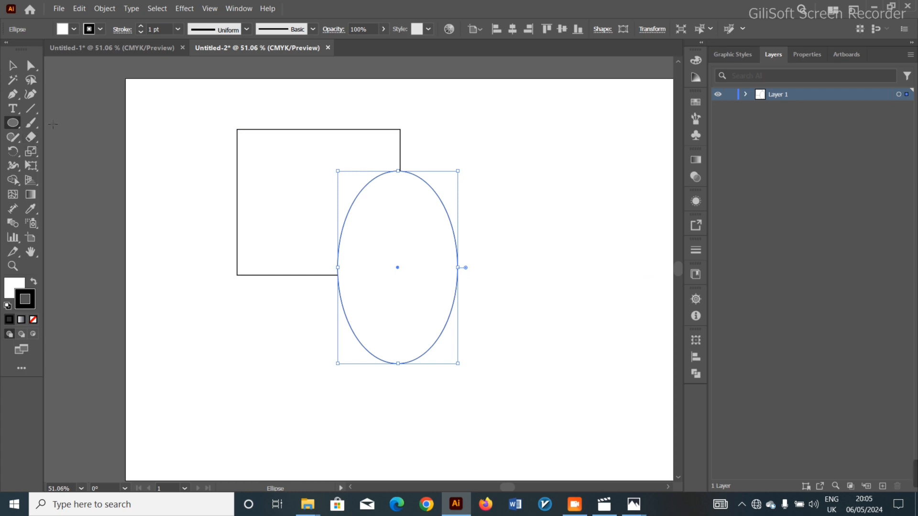
Try the B5 preset on Artboard 1 with the Artboard tool and return it to A3
{"action": "left_click", "coordinate": [32, 240]}
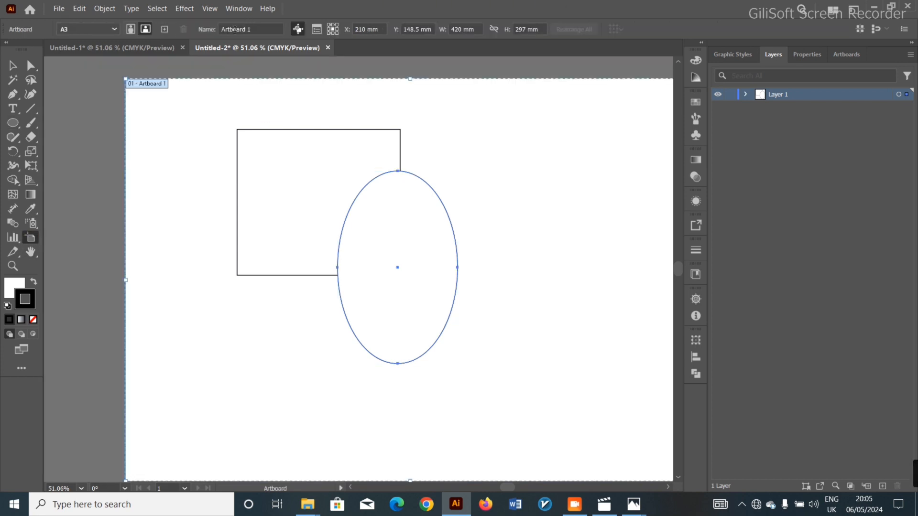
{"action": "left_click", "coordinate": [111, 28]}
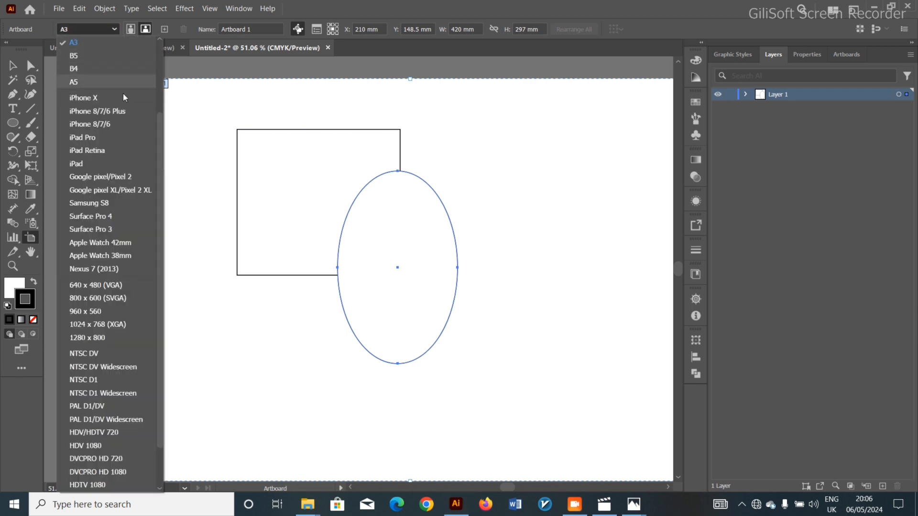
{"action": "left_click", "coordinate": [112, 59]}
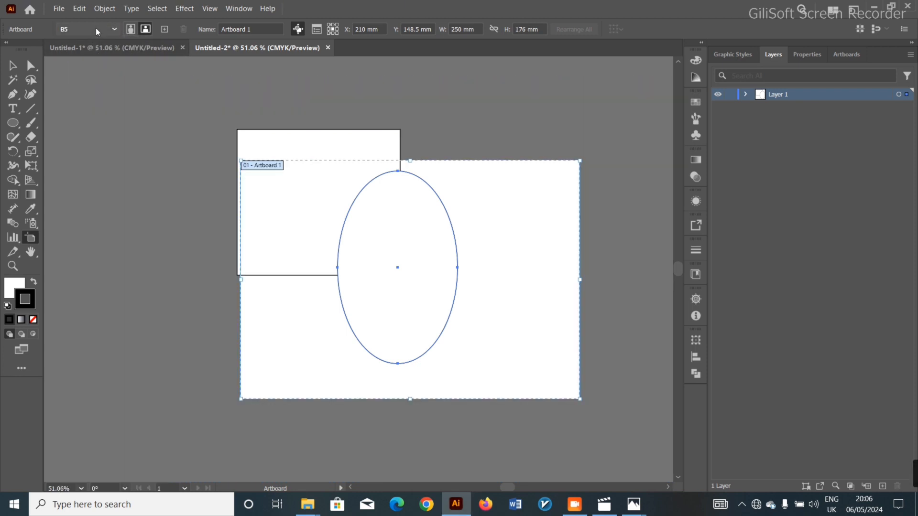
{"action": "left_click", "coordinate": [96, 27]}
{"action": "scroll", "coordinate": [90, 53], "scroll_direction": "up", "scroll_amount": 3}
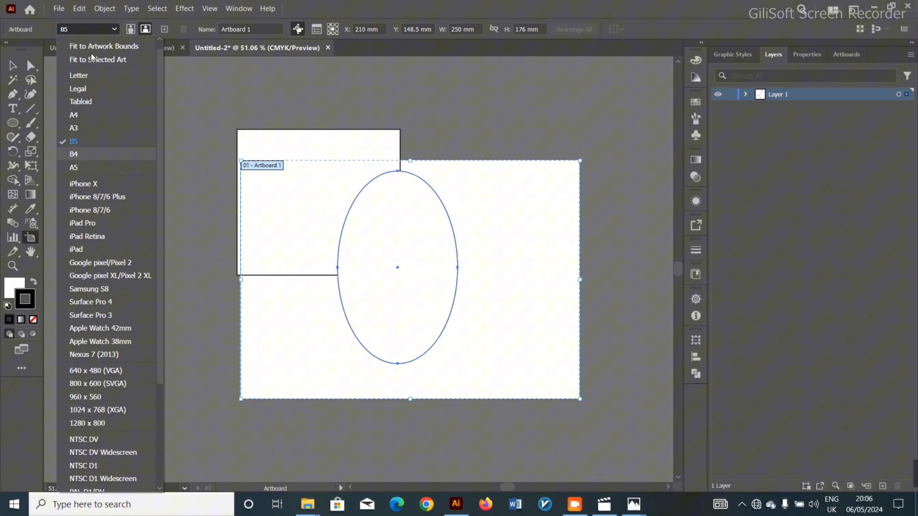
{"action": "left_click", "coordinate": [94, 127]}
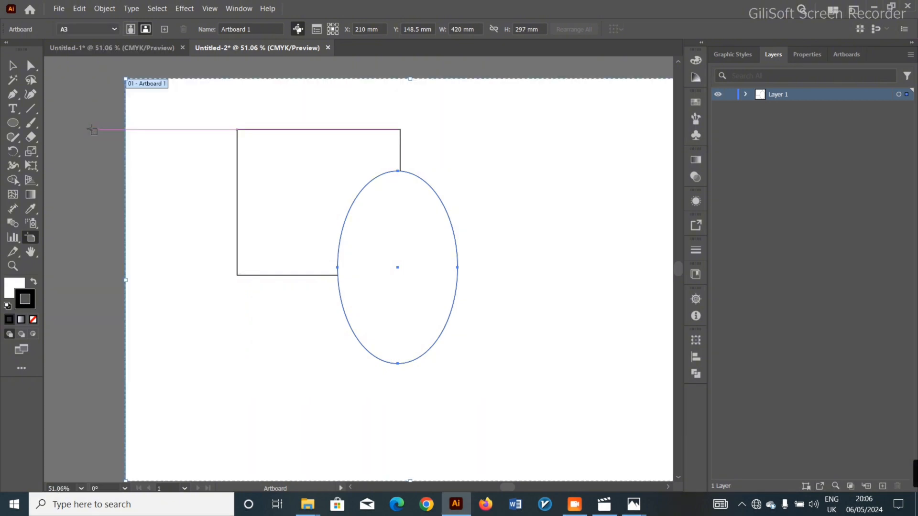
Try portrait orientation on Artboard 1 and switch it back to landscape
{"action": "left_click", "coordinate": [133, 30]}
{"action": "left_click", "coordinate": [144, 30]}
{"action": "left_click", "coordinate": [136, 31]}
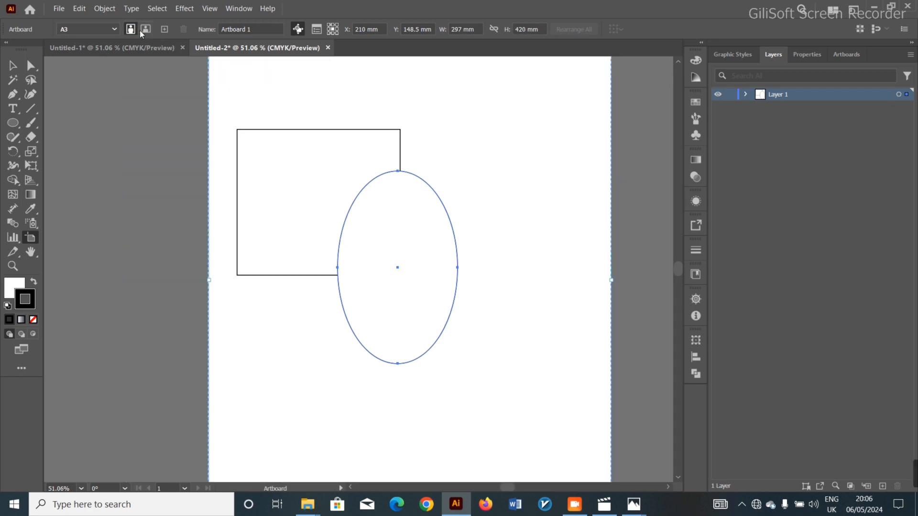
{"action": "left_click", "coordinate": [145, 30]}
Add four more A3 landscape artboards to the document
{"action": "left_click", "coordinate": [164, 29]}
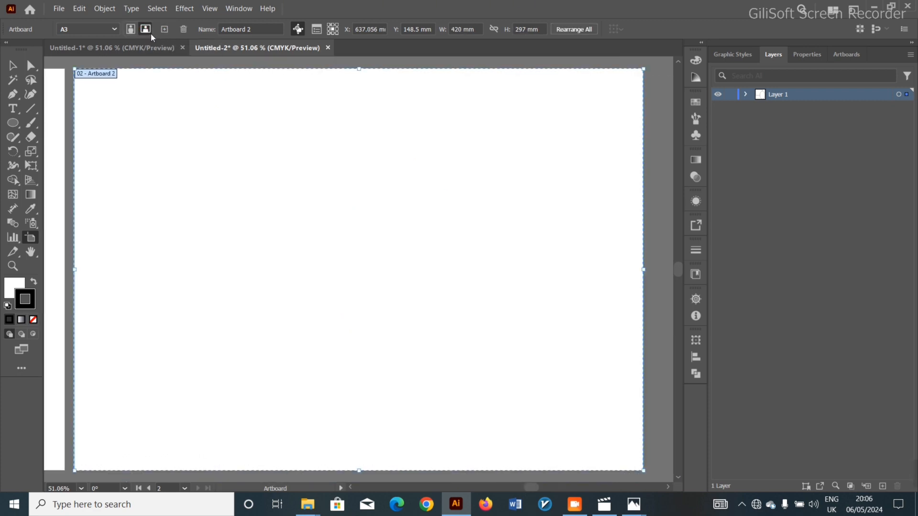
{"action": "left_click", "coordinate": [161, 30]}
{"action": "left_click", "coordinate": [161, 30]}
{"action": "left_click", "coordinate": [161, 31]}
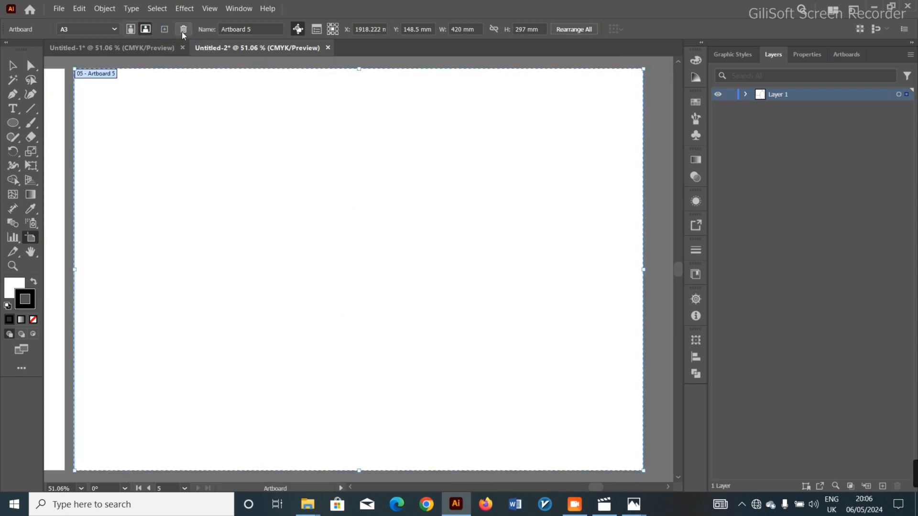
Delete Artboard 5 and Artboard 4, and fit Artboard 3 in the window
{"action": "left_click", "coordinate": [183, 31]}
{"action": "left_click", "coordinate": [182, 31]}
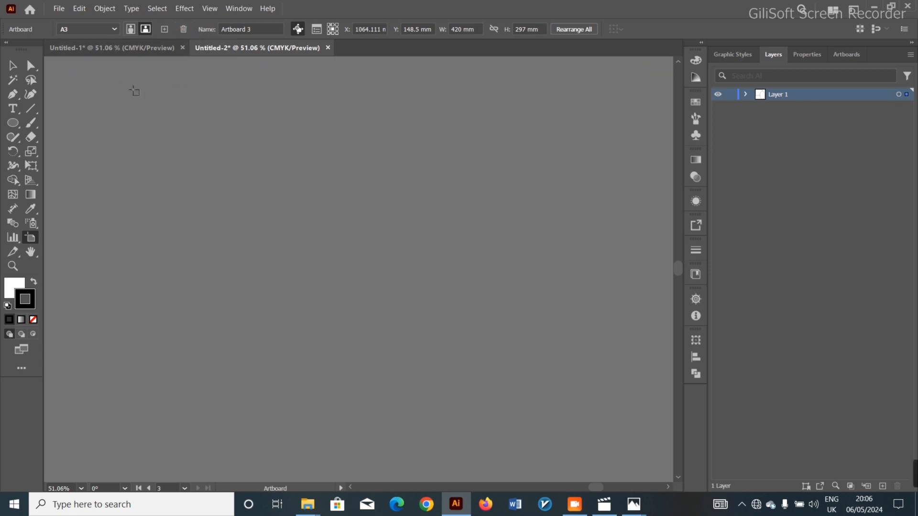
{"action": "left_click", "coordinate": [149, 49]}
{"action": "left_click", "coordinate": [210, 51]}
{"action": "scroll", "coordinate": [154, 171], "scroll_direction": "up", "scroll_amount": 1}
{"action": "key", "text": "ctrl+0"}
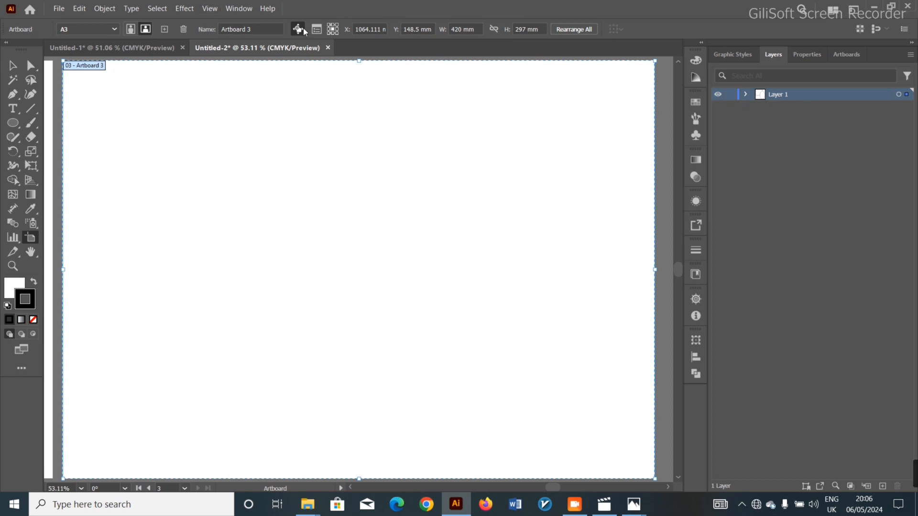
Try to rename Artboard 3 as fashion
{"action": "left_click", "coordinate": [257, 32]}
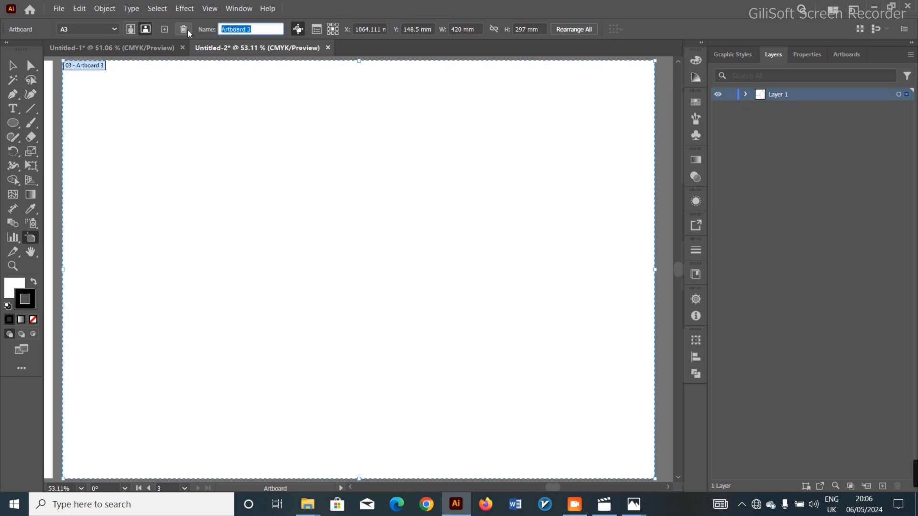
{"action": "type", "text": "f"}
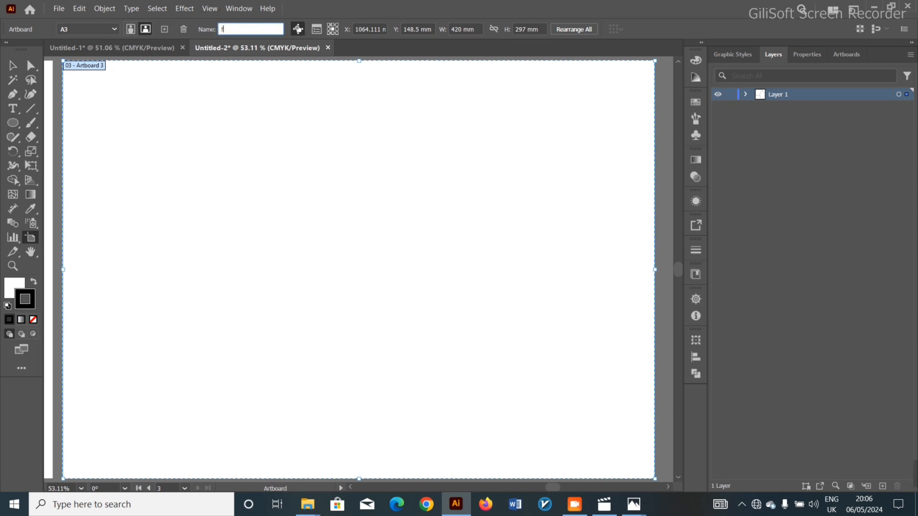
{"action": "type", "text": "ashion"}
{"action": "left_click_drag", "start_coordinate": [348, 199], "coordinate": [357, 210]}
{"action": "scroll", "coordinate": [358, 212], "scroll_direction": "right", "scroll_amount": 2}
{"action": "scroll", "coordinate": [373, 213], "scroll_direction": "down", "scroll_amount": 1}
{"action": "scroll", "coordinate": [374, 213], "scroll_direction": "up", "scroll_amount": 1}
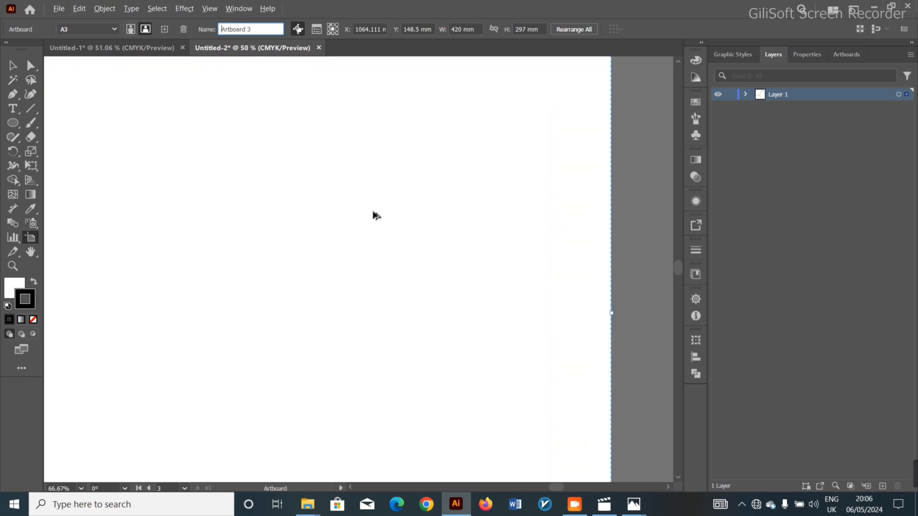
Set the height of Artboard 3 to 250 mm
{"action": "scroll", "coordinate": [375, 216], "scroll_direction": "down", "scroll_amount": 2}
{"action": "scroll", "coordinate": [375, 216], "scroll_direction": "down", "scroll_amount": 1}
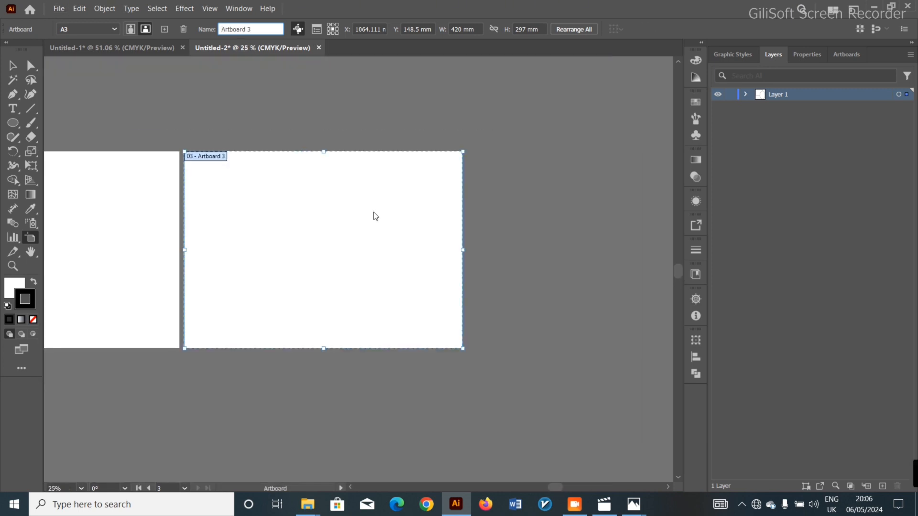
{"action": "left_click_drag", "start_coordinate": [558, 489], "coordinate": [534, 489]}
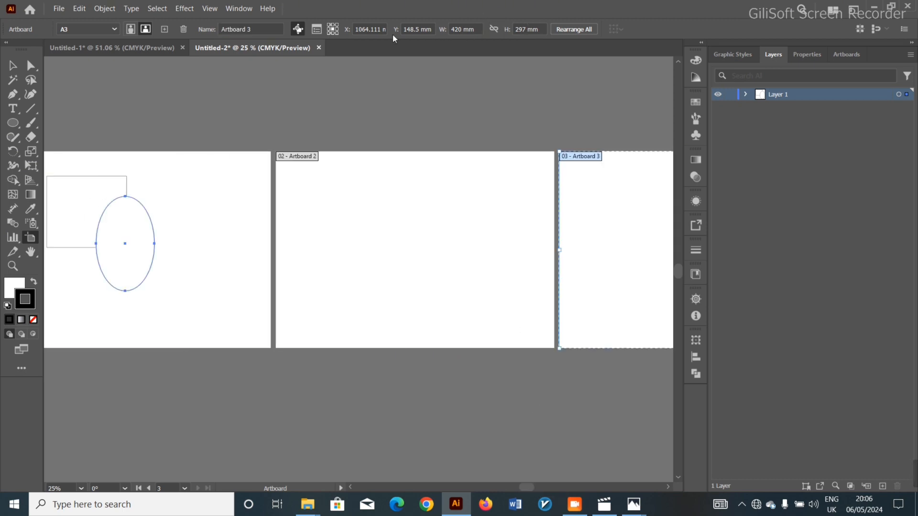
{"action": "left_click", "coordinate": [530, 28]}
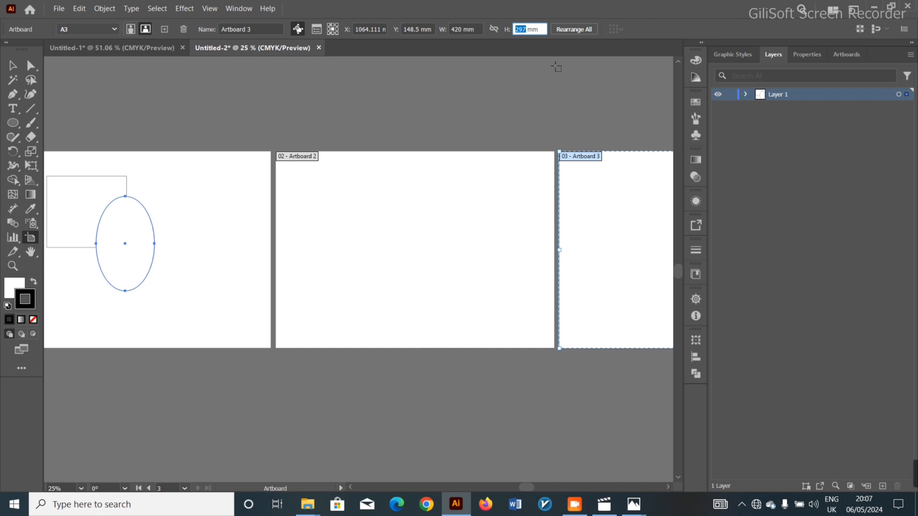
{"action": "type", "text": "50"}
{"action": "key", "text": "BackSpace"}
{"action": "key", "text": "BackSpace"}
{"action": "type", "text": "2250"}
{"action": "key", "text": "BackSpace"}
{"action": "key", "text": "BackSpace"}
{"action": "key", "text": "BackSpace"}
{"action": "type", "text": "5"}
{"action": "key", "text": "Return"}
{"action": "left_click", "coordinate": [580, 205]}
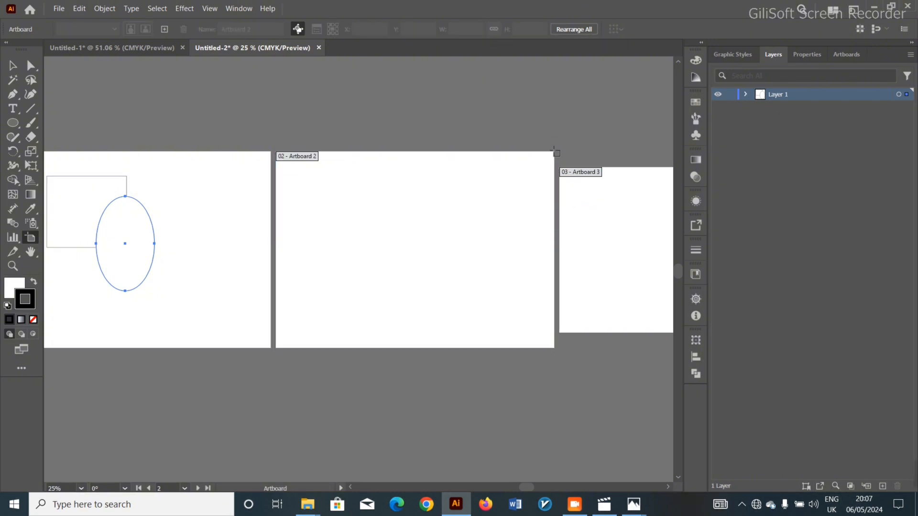
Set the width of Artboard 3 to 500 mm with proportions linked, and unlink its width and height
{"action": "left_click", "coordinate": [457, 29]}
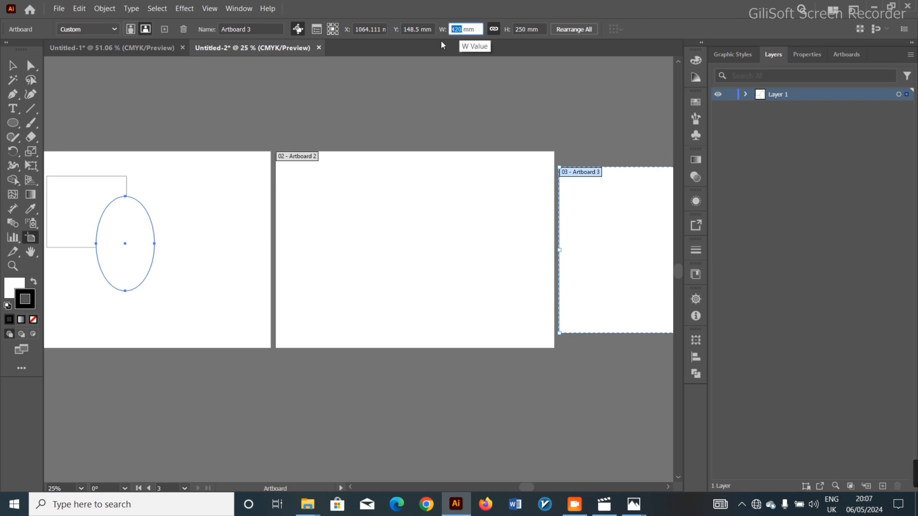
{"action": "type", "text": "500"}
{"action": "key", "text": "Return"}
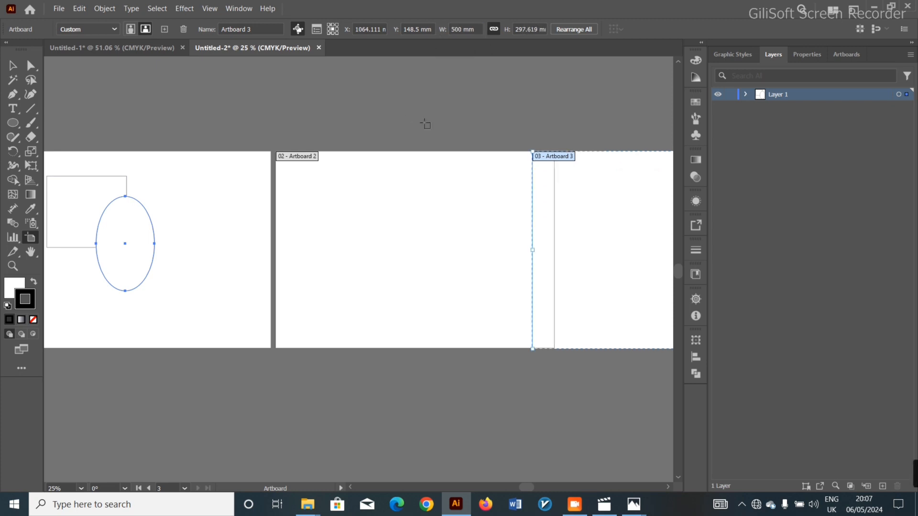
{"action": "left_click", "coordinate": [493, 30]}
{"action": "scroll", "coordinate": [339, 396], "scroll_direction": "down", "scroll_amount": 2}
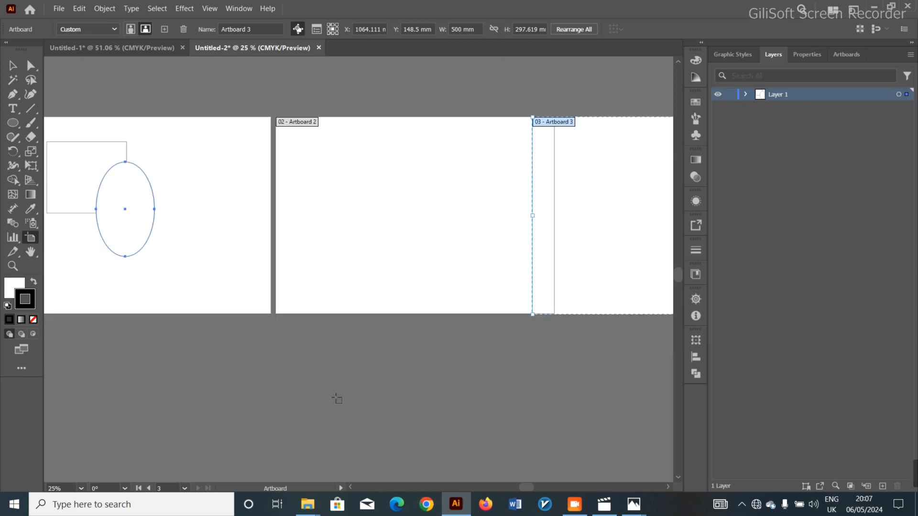
Draw a new artboard about 612 mm wide and 436 mm high below the row of existing artboards
{"action": "left_click_drag", "start_coordinate": [513, 311], "coordinate": [187, 429]}
{"action": "left_click_drag", "start_coordinate": [174, 512], "coordinate": [108, 493]}
{"action": "scroll", "coordinate": [281, 362], "scroll_direction": "up", "scroll_amount": 3}
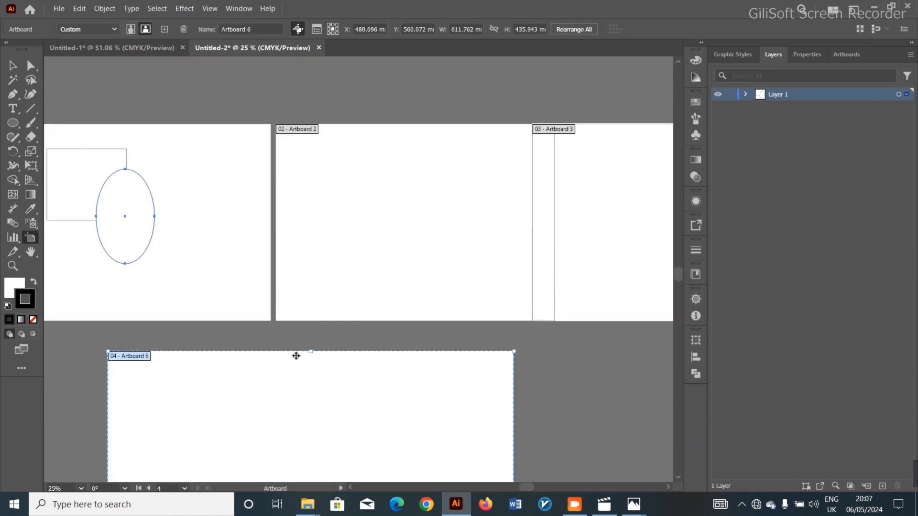
Resize Artboard 2 freehand to about 313 mm wide and 115 mm high, and position it between Artboard 1 and Artboard 3
{"action": "left_click_drag", "start_coordinate": [373, 148], "coordinate": [373, 92]}
{"action": "left_click_drag", "start_coordinate": [555, 163], "coordinate": [521, 218]}
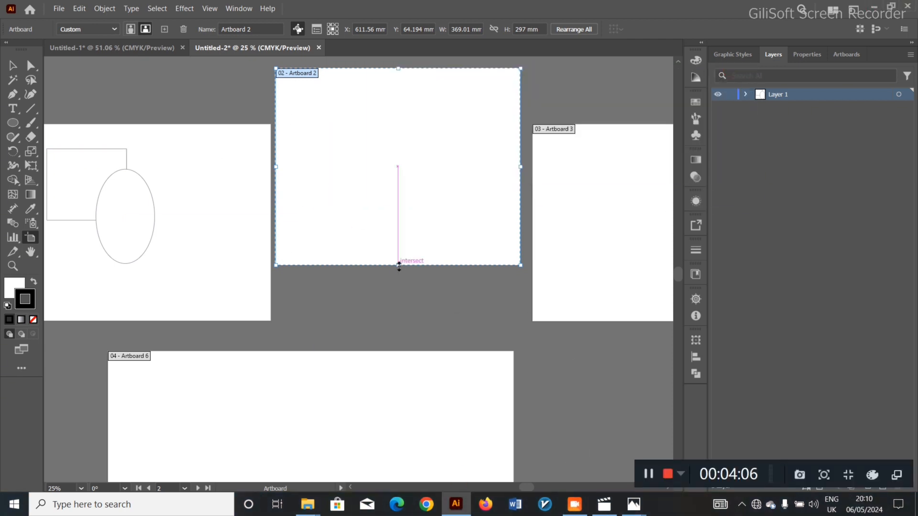
{"action": "left_click_drag", "start_coordinate": [399, 266], "coordinate": [379, 146]}
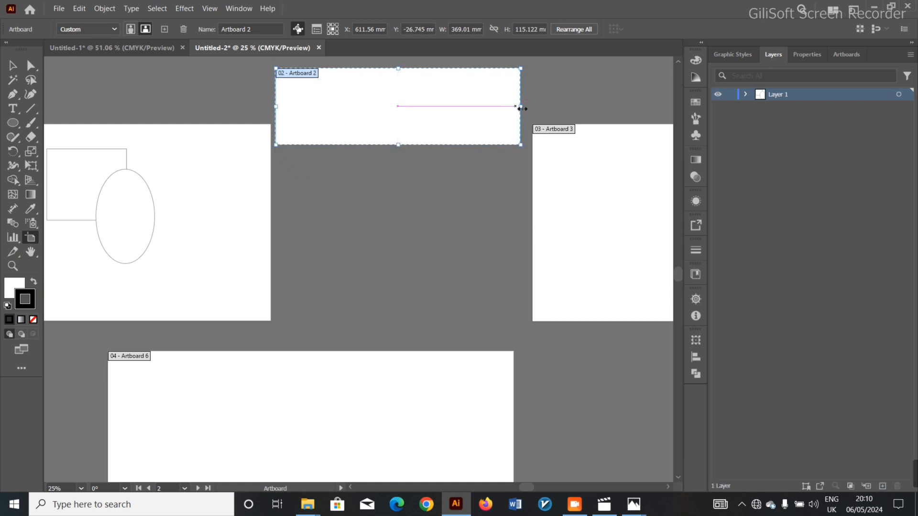
{"action": "left_click_drag", "start_coordinate": [521, 106], "coordinate": [460, 175]}
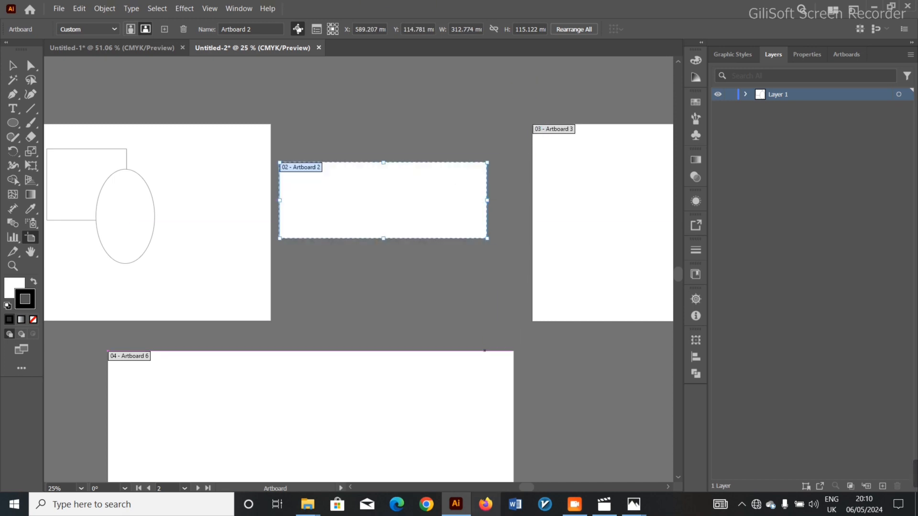